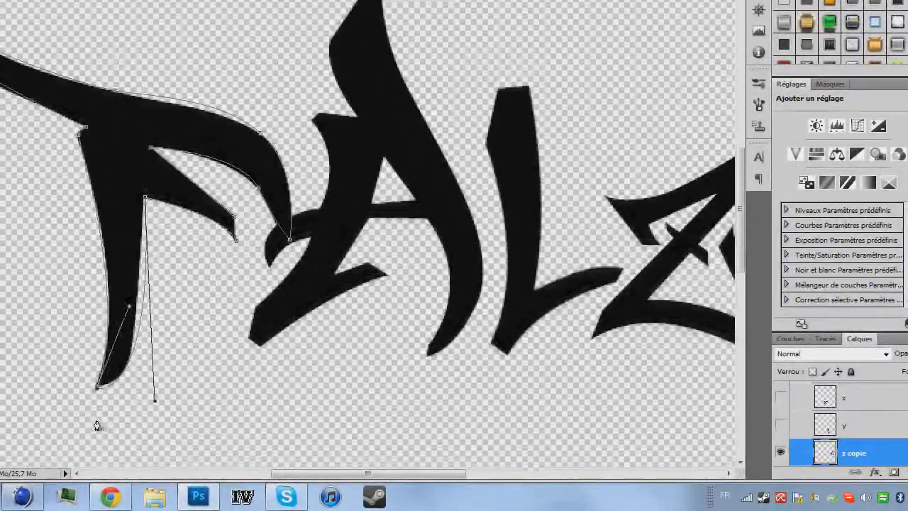
Trace pen paths around the graffiti F and A letter outlines, scrolling along to continue
{"action": "left_click", "coordinate": [140, 313]}
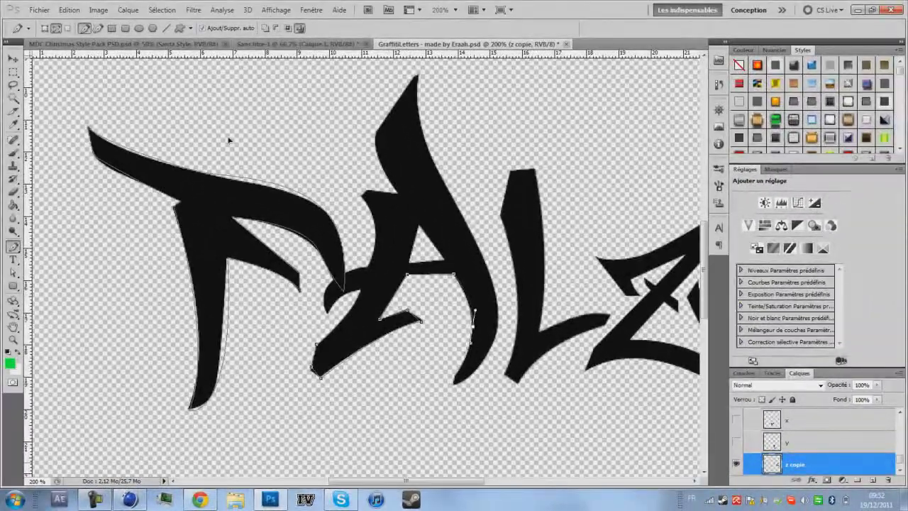
{"action": "left_click_drag", "start_coordinate": [454, 376], "coordinate": [461, 375]}
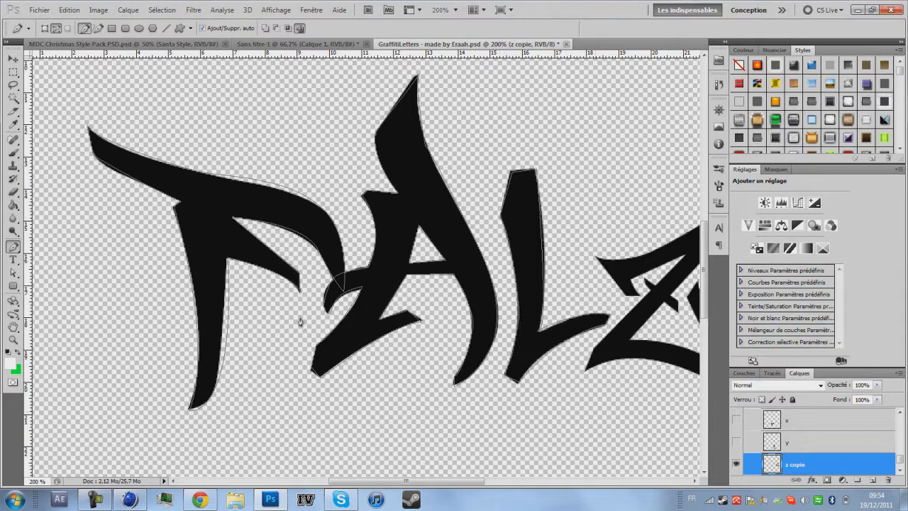
{"action": "scroll", "coordinate": [300, 322], "scroll_direction": "right", "scroll_amount": 5}
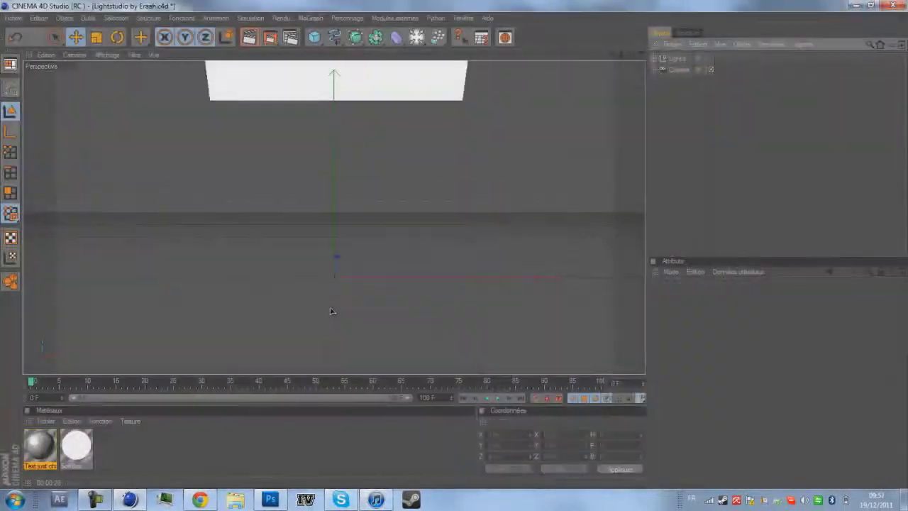
Import the GraffitiLetters outlines, then move the Z up-right and the F right
{"action": "key", "text": "Return"}
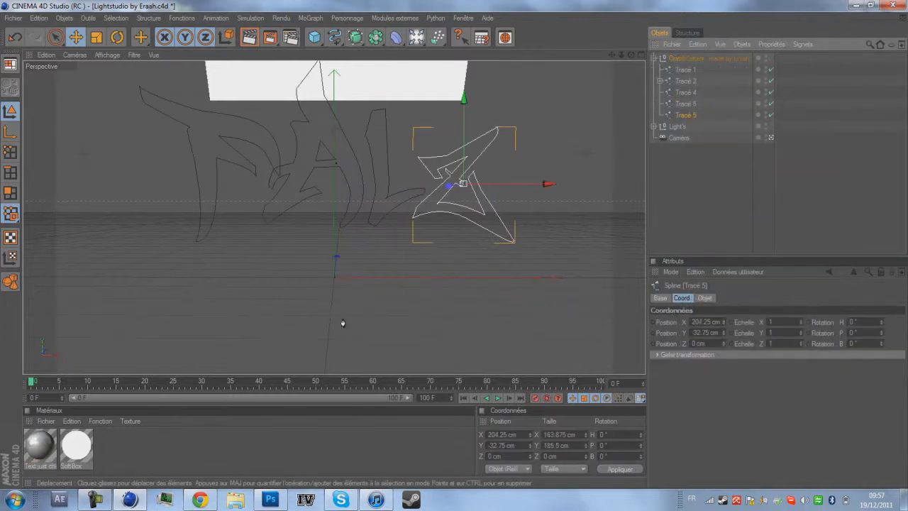
{"action": "left_click_drag", "start_coordinate": [343, 322], "coordinate": [449, 289]}
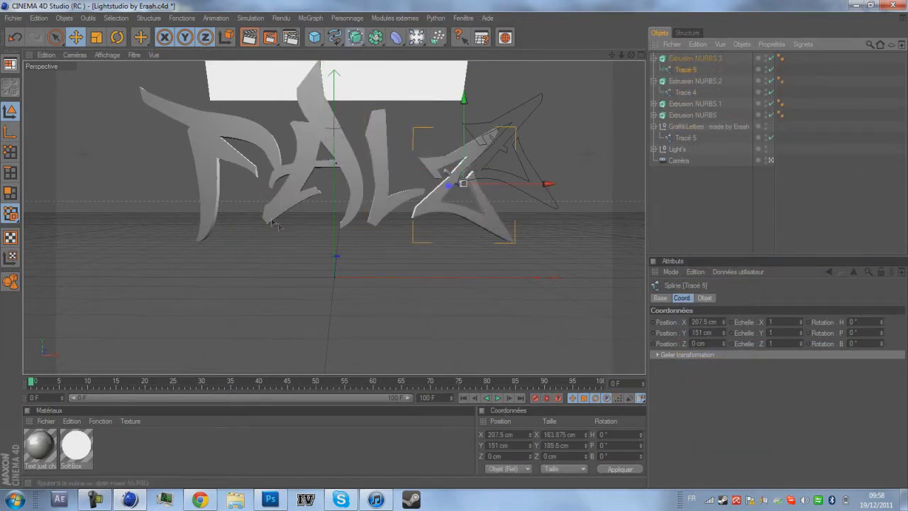
{"action": "left_click_drag", "start_coordinate": [279, 198], "coordinate": [309, 198]}
Reposition the L and Extrusion NURBS.2 letters, rotating one about 71 degrees
{"action": "key", "text": "r"}
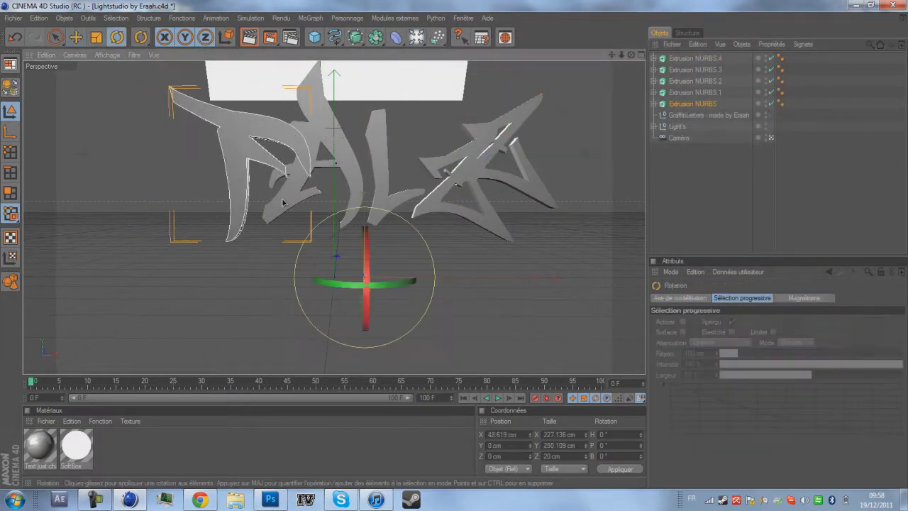
{"action": "left_click", "coordinate": [285, 206]}
{"action": "key", "text": "e"}
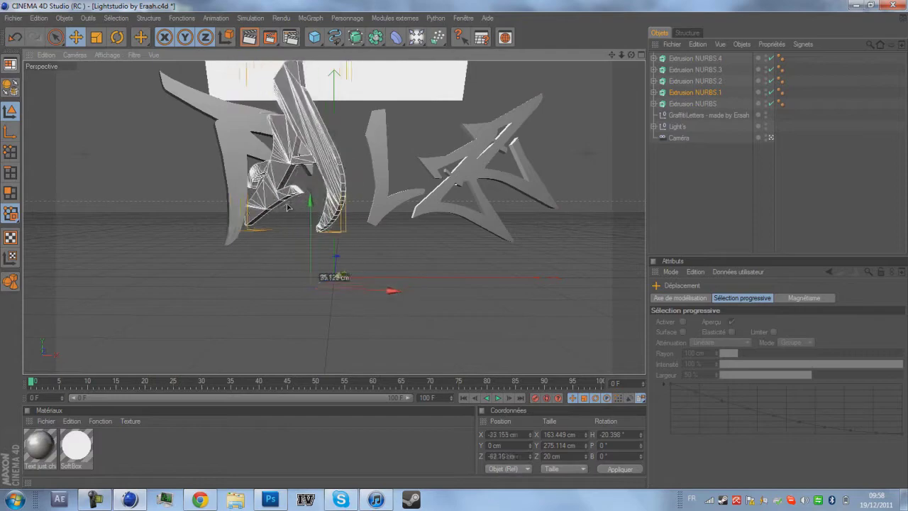
{"action": "left_click", "coordinate": [301, 190]}
{"action": "key", "text": "r"}
{"action": "left_click_drag", "start_coordinate": [190, 197], "coordinate": [228, 234]}
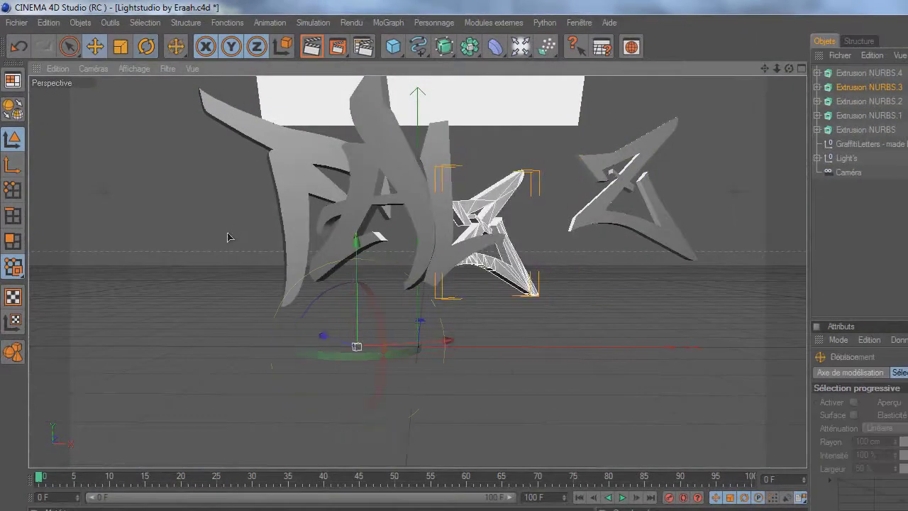
{"action": "key", "text": "e"}
Browse a file dialog to find the materials pack for loading
{"action": "key", "text": "ctrl+o"}
{"action": "scroll", "coordinate": [210, 245], "scroll_direction": "down", "scroll_amount": 3}
{"action": "scroll", "coordinate": [141, 168], "scroll_direction": "down", "scroll_amount": 3}
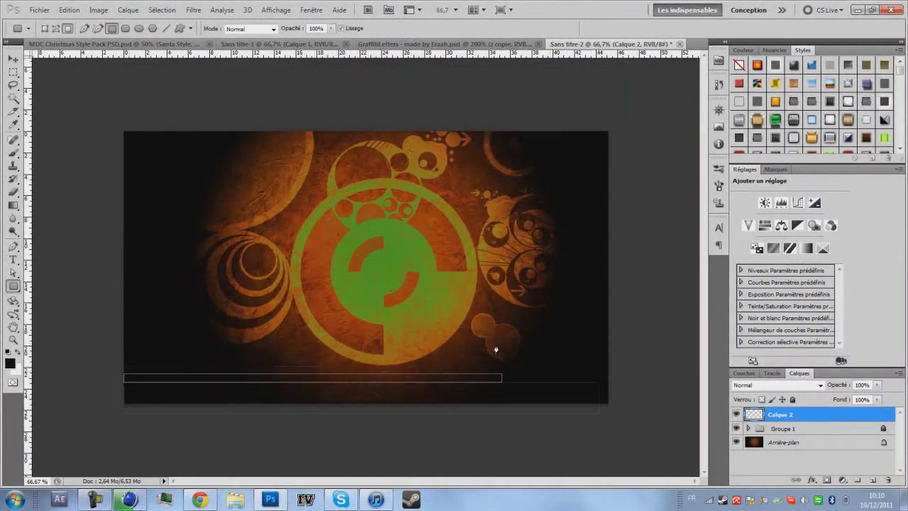
Duplicate the circle layer, then place a grunge texture clipped to the render with soft-light blending
{"action": "key", "text": "Return"}
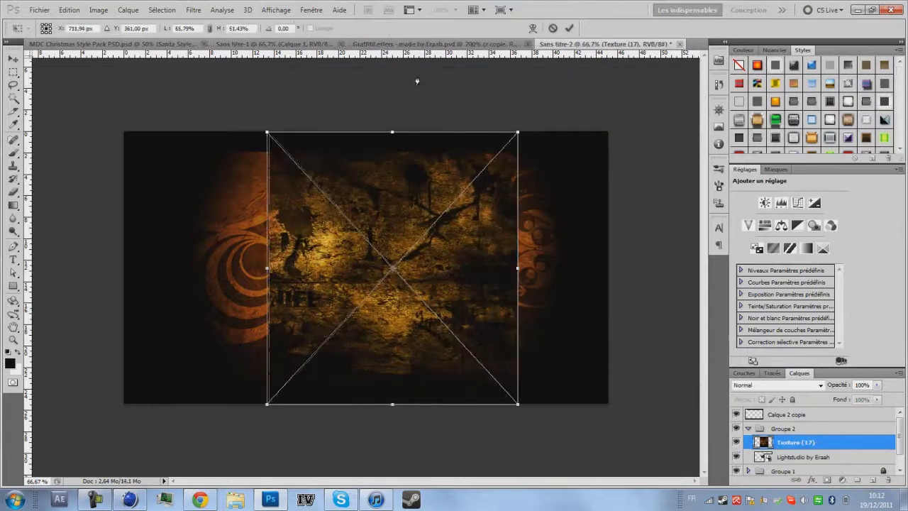
{"action": "key", "text": "Return"}
{"action": "key", "text": "ctrl+alt+g"}
{"action": "key", "text": "shift+alt+f"}
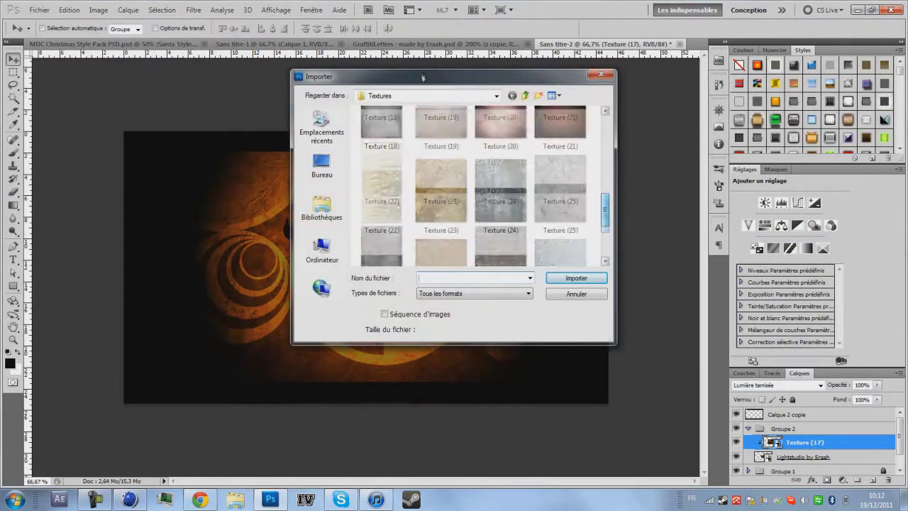
Place and clip a second grunge texture, group the graffiti layers and rescale the group
{"action": "key", "text": "Return"}
{"action": "key", "text": "ctrl+alt+g"}
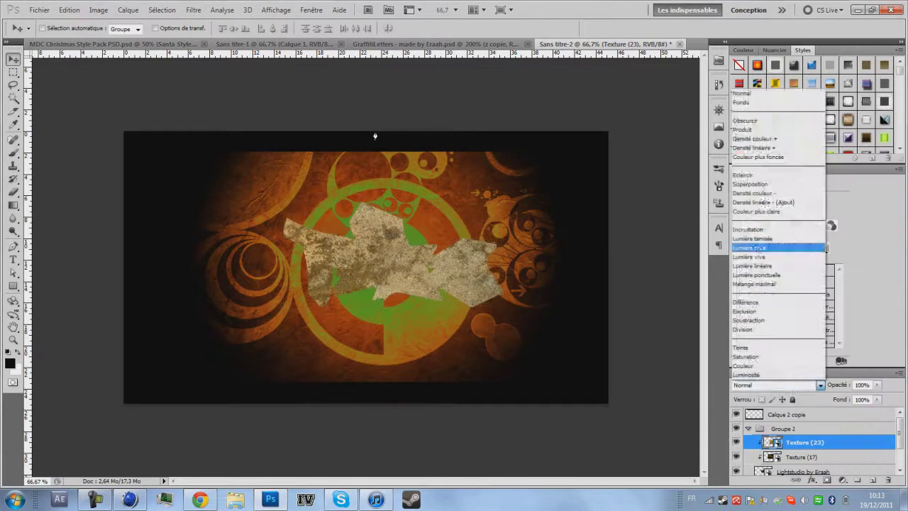
{"action": "key", "text": "shift+alt+f"}
{"action": "key", "text": "ctrl+t"}
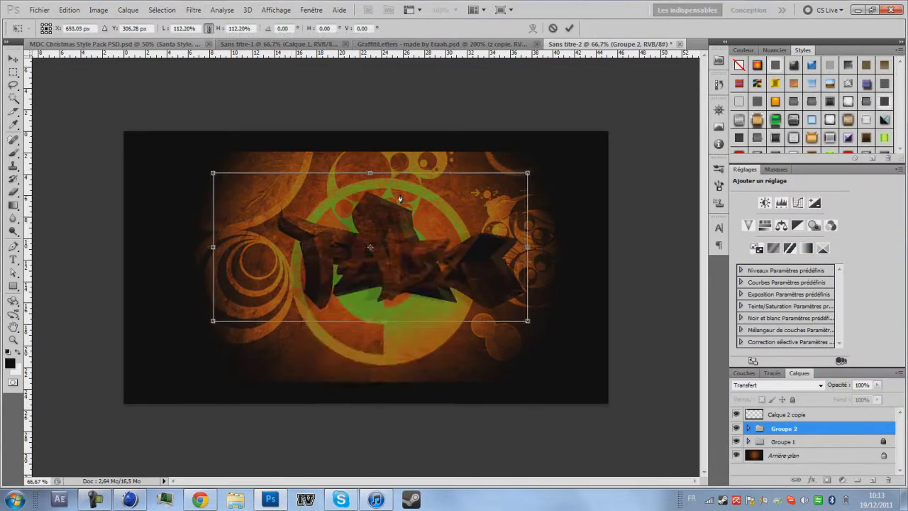
{"action": "key", "text": "v"}
{"action": "key", "text": "Return"}
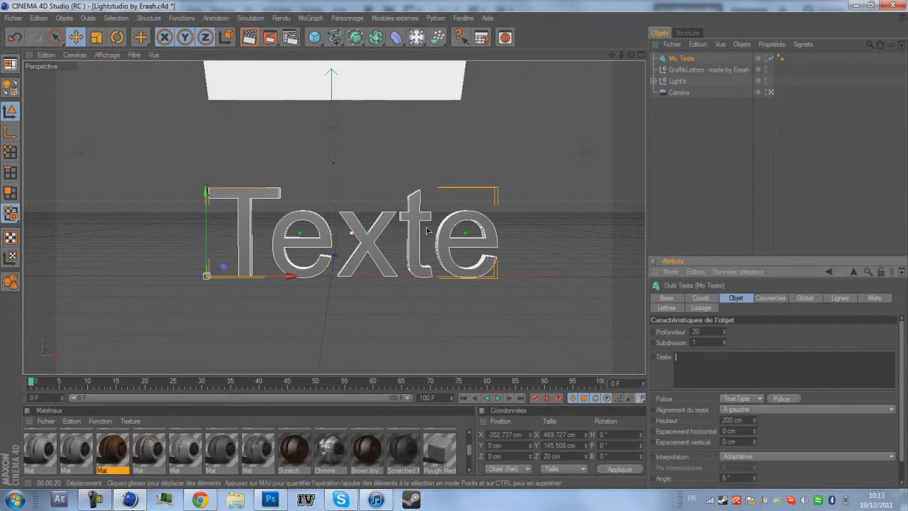
Complete the MoText caption as 'Do you like this ?' and apply an uppercase font
{"action": "type", "text": "ke this ?"}
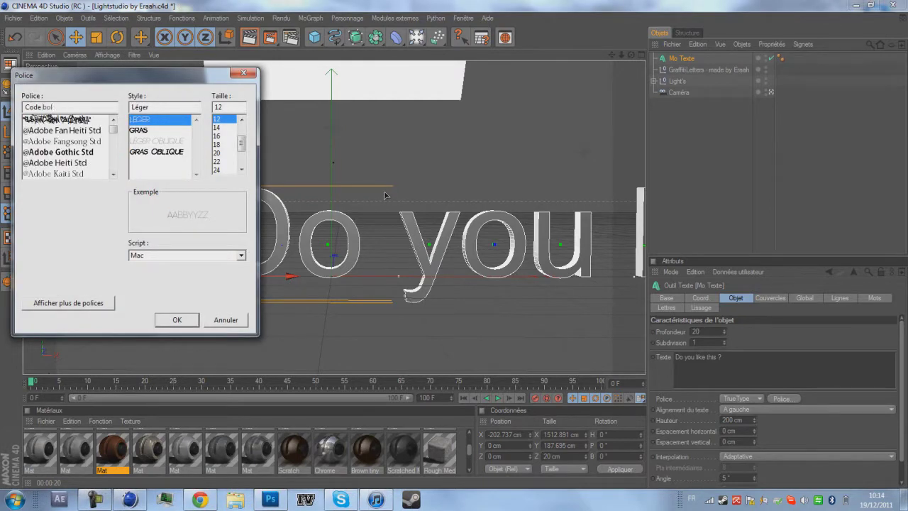
{"action": "key", "text": "Return"}
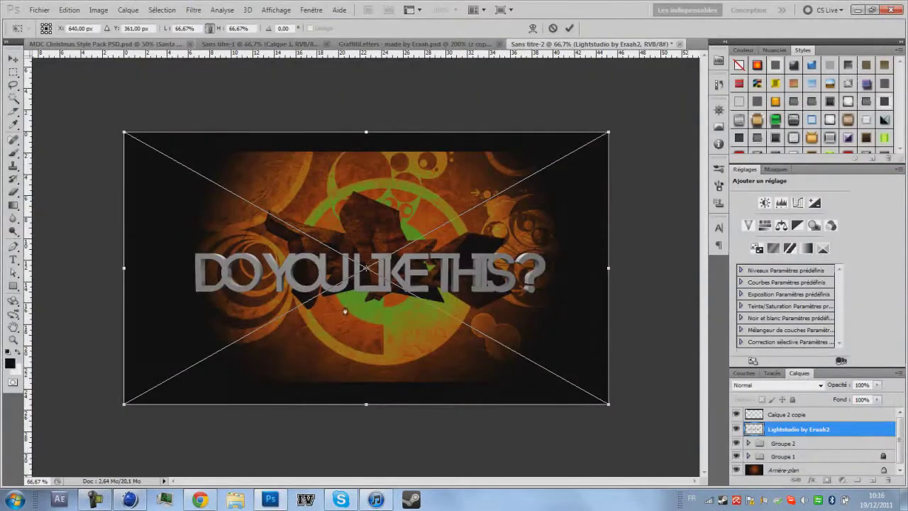
Commit the enlarged DO YOU LIKE THIS? caption below the FALZ graffiti
{"action": "key", "text": "Return"}
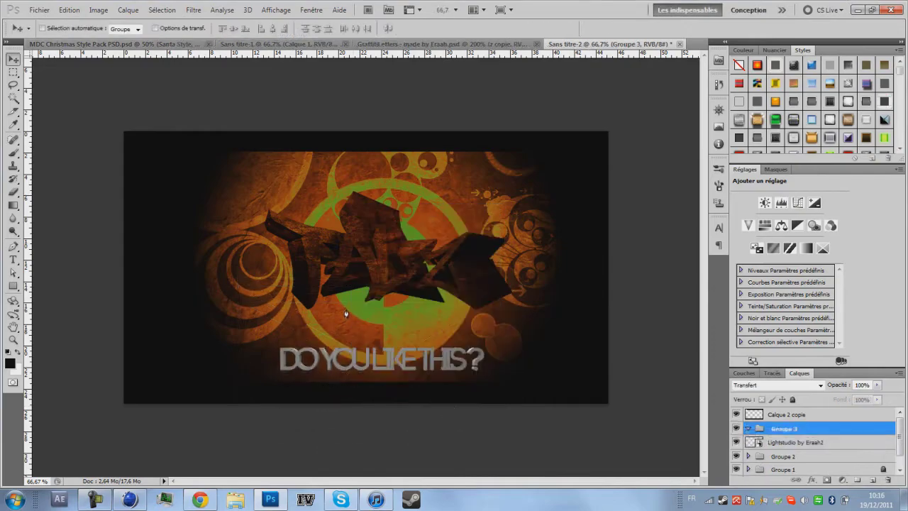